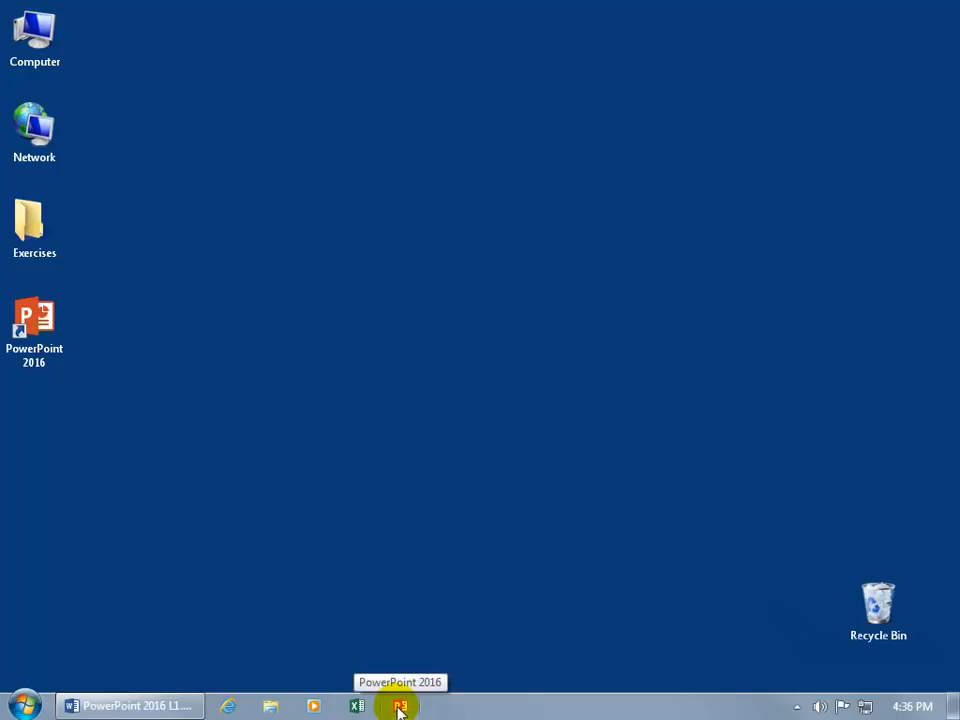
- Launch PowerPoint 2016 from the desktop shortcut to start a new blank presentation
click(401, 708)
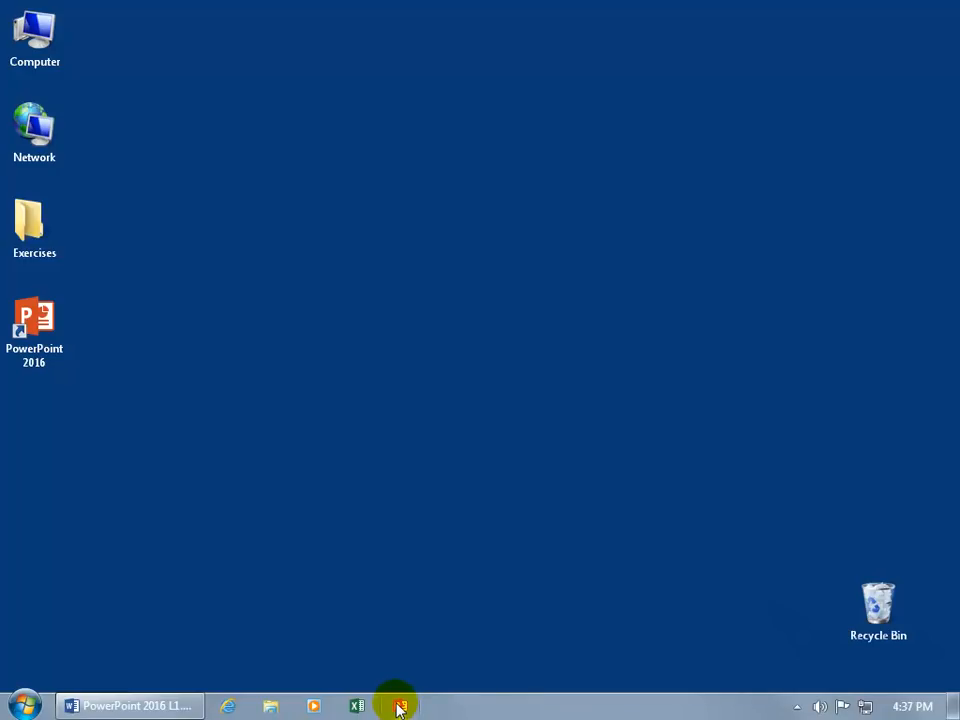
click(44, 322)
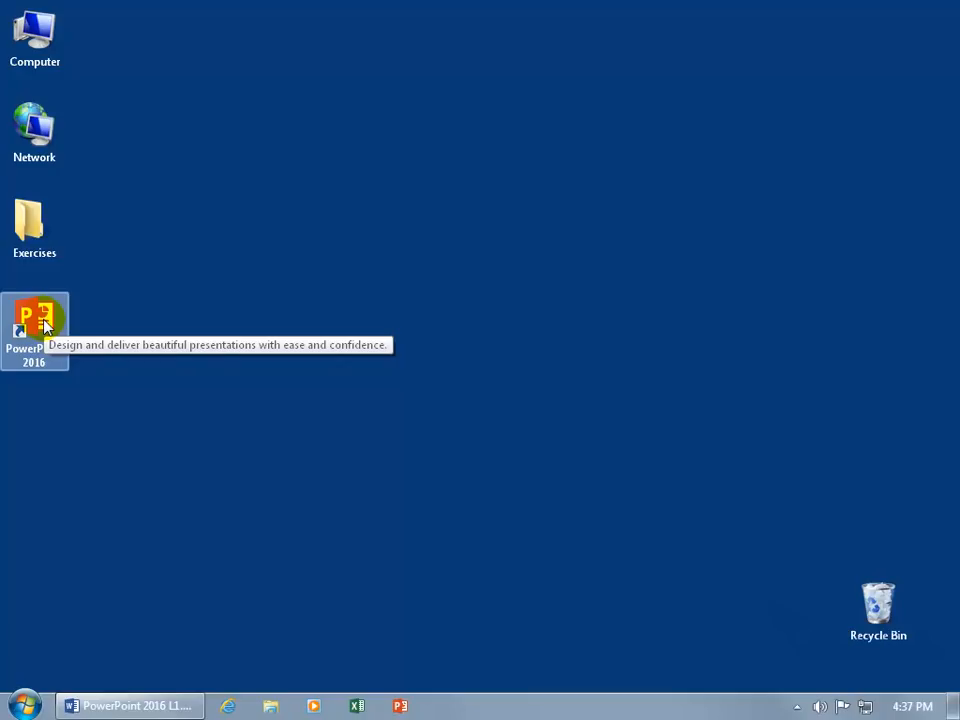
double_click(44, 322)
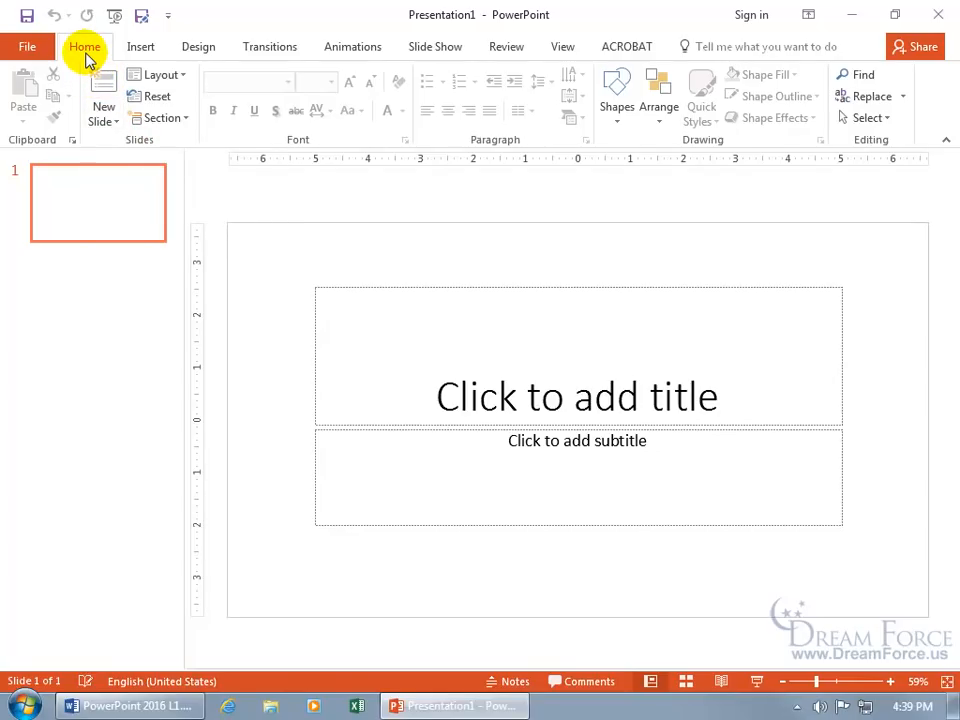
click(141, 47)
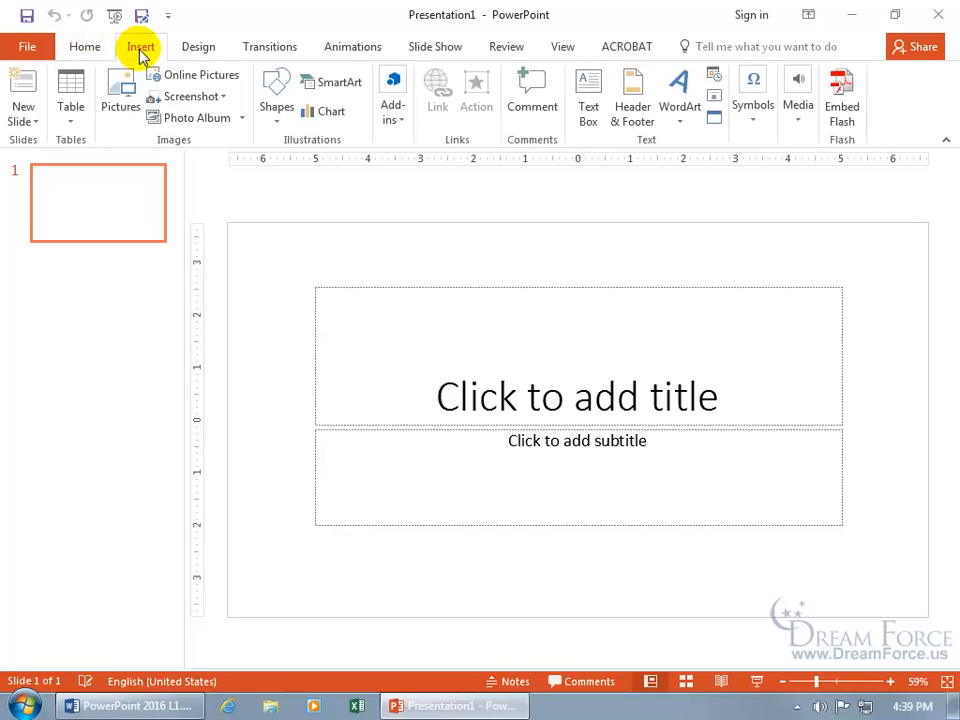
click(198, 47)
click(270, 47)
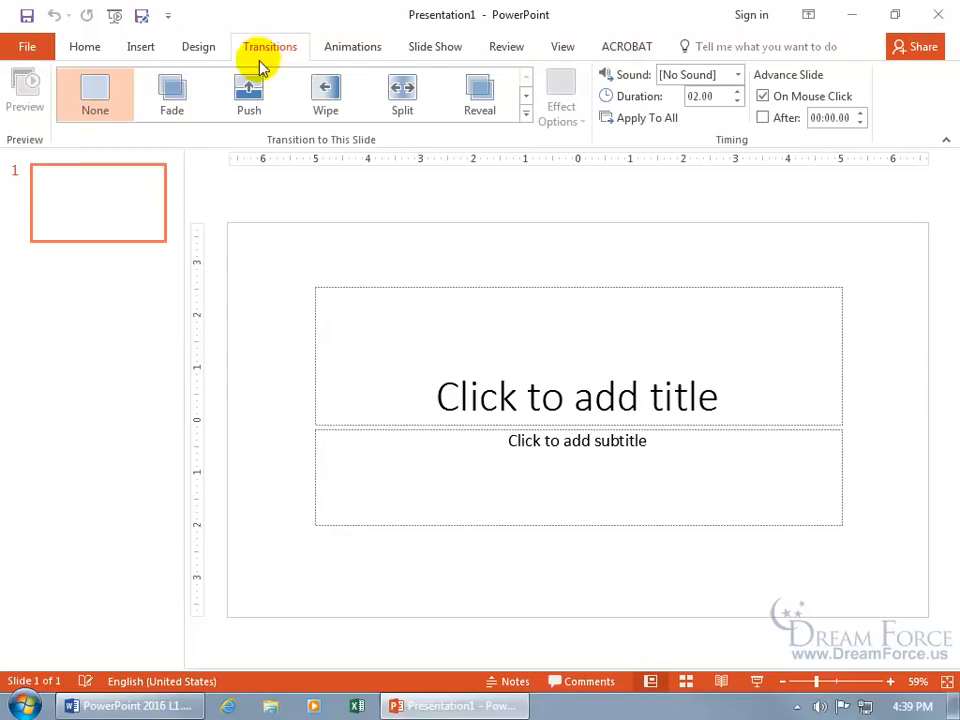
click(372, 55)
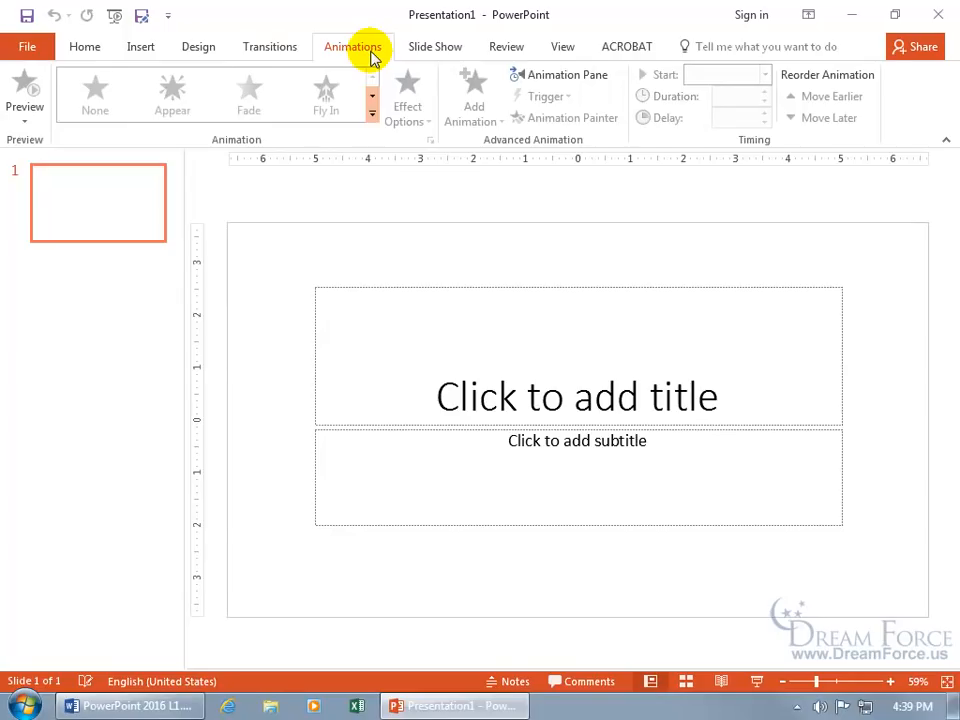
click(435, 47)
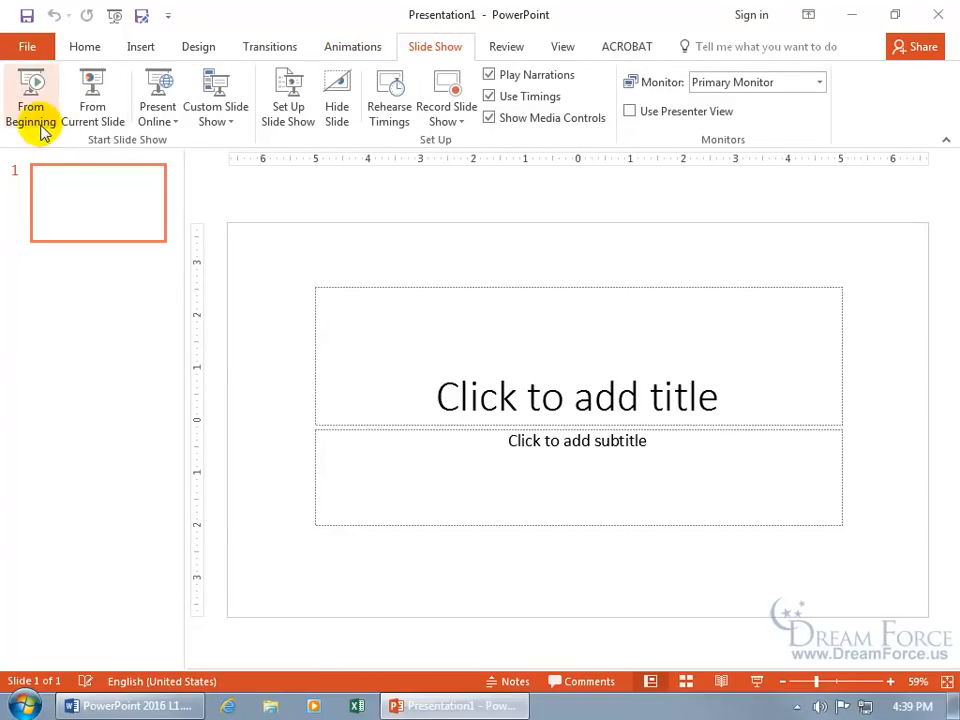
click(506, 46)
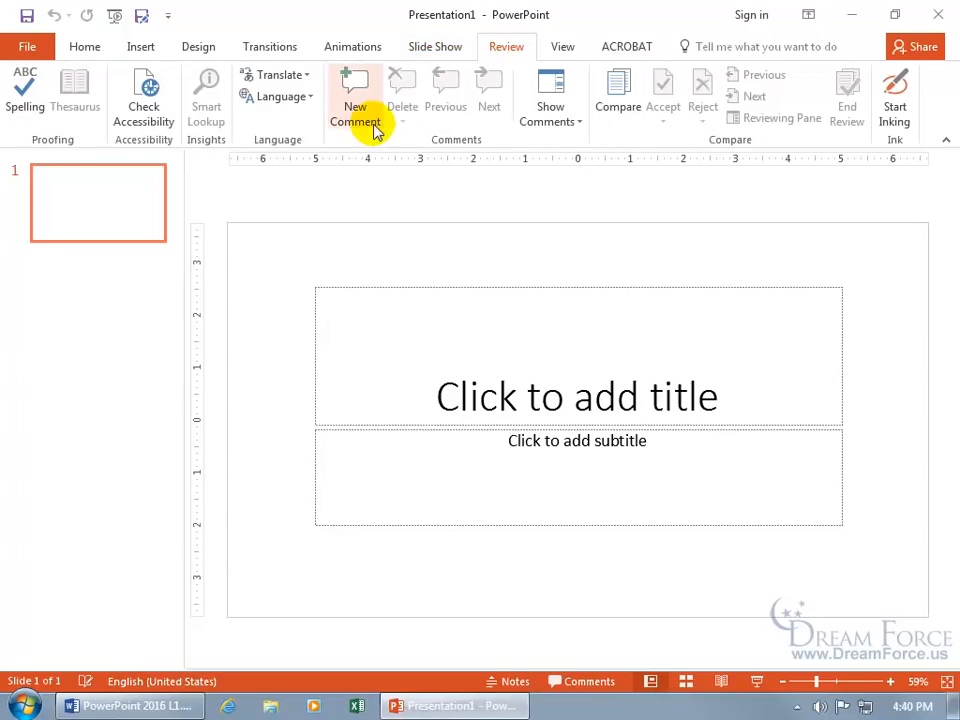
click(562, 46)
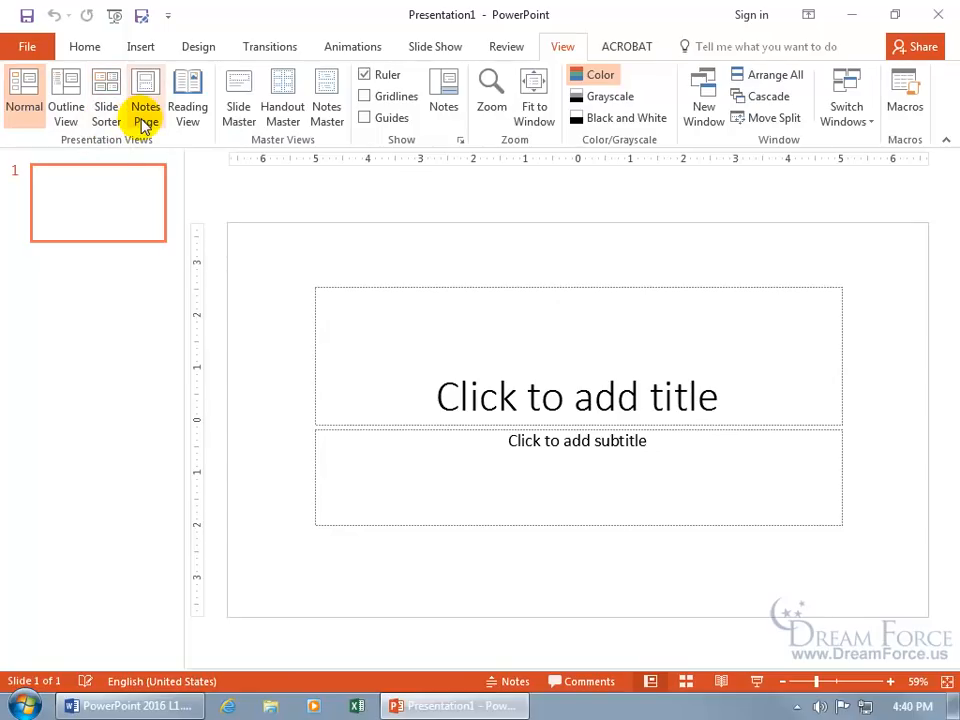
click(630, 47)
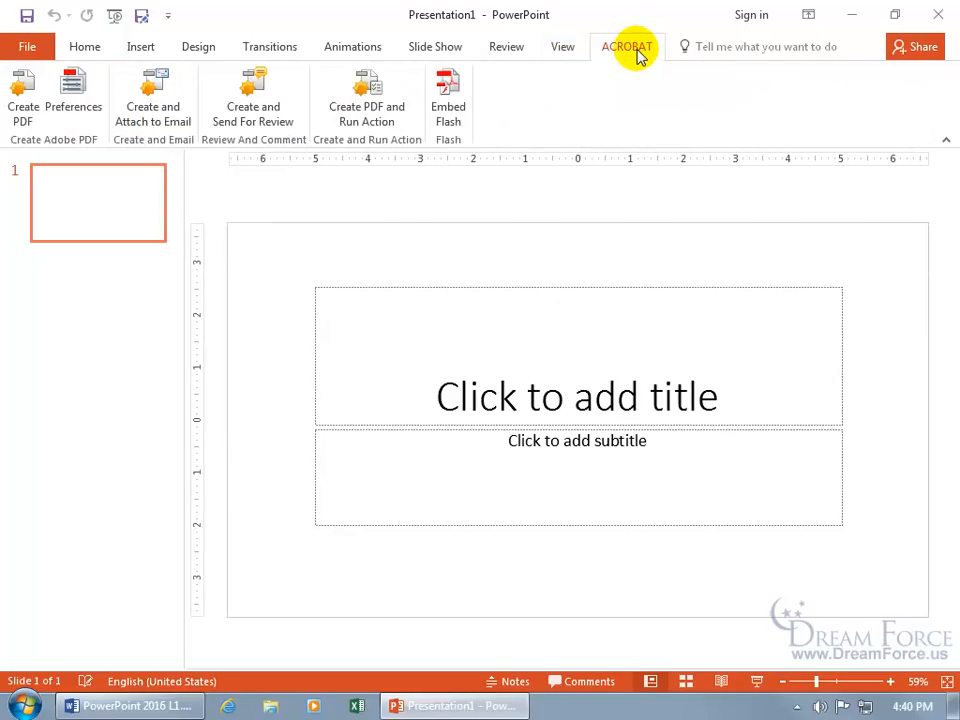
click(88, 48)
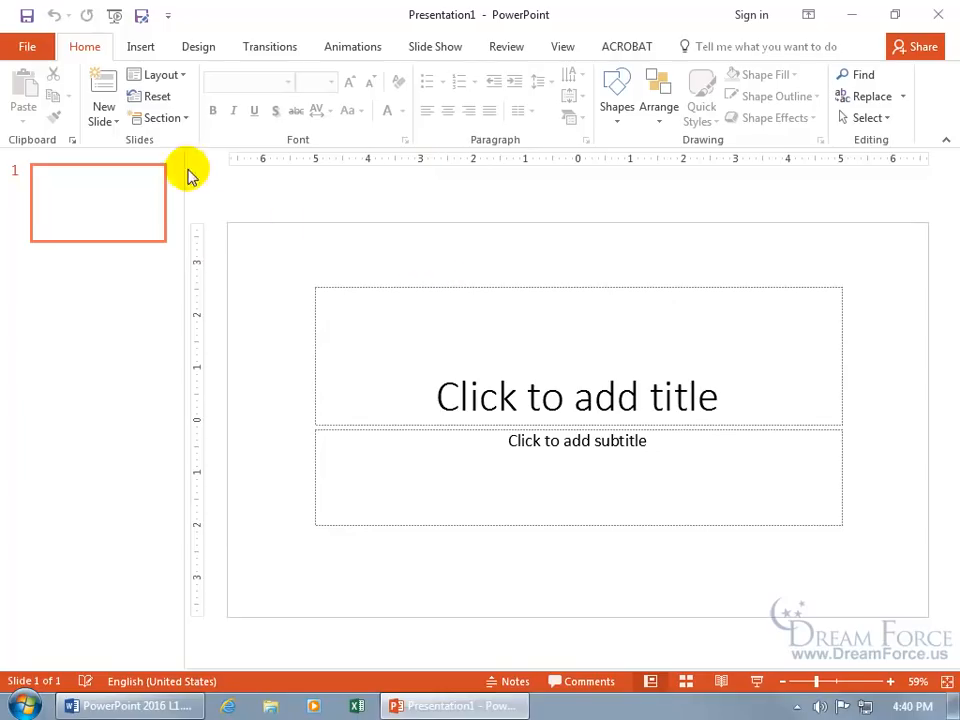
- Show the Backstage Open page listing recently opened presentations
click(28, 48)
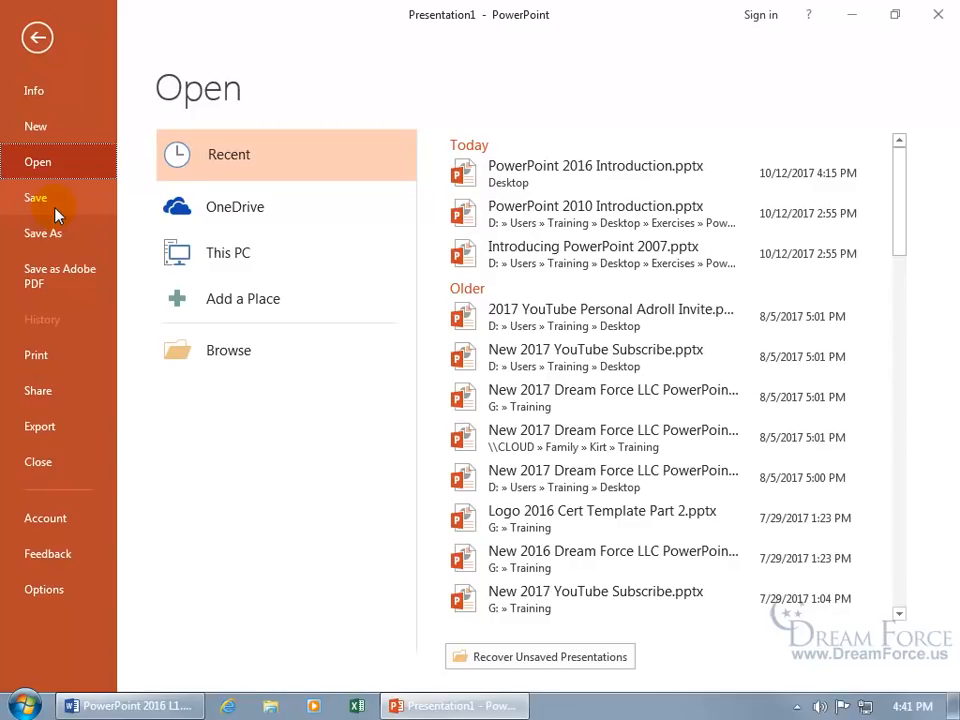
- Return from Backstage to the slide and activate the empty title placeholder for typing
click(37, 37)
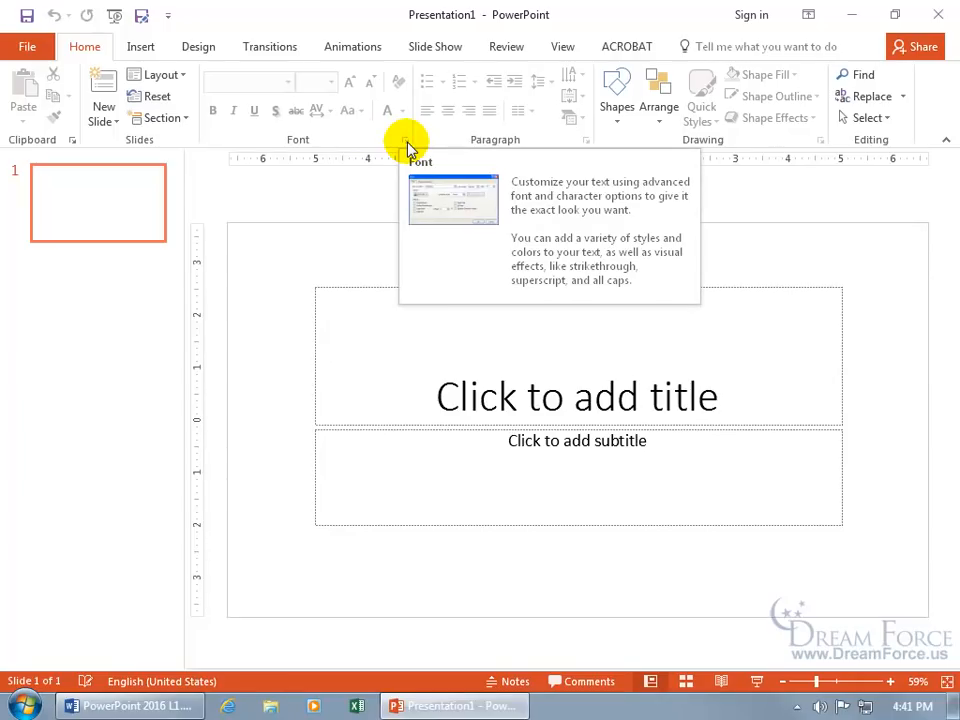
click(459, 385)
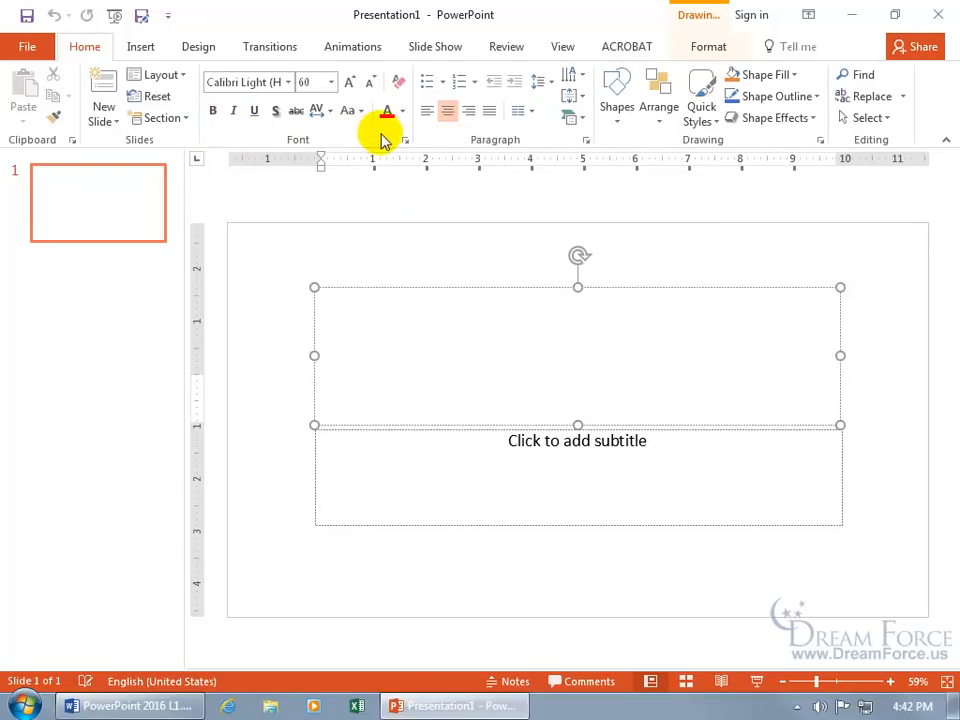
click(405, 141)
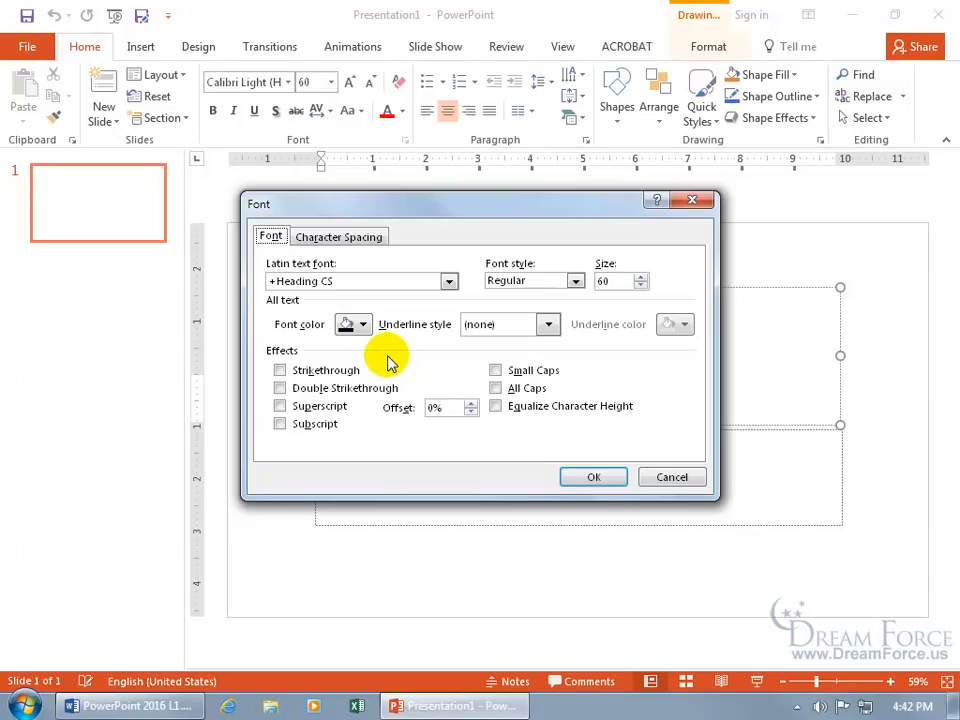
click(672, 477)
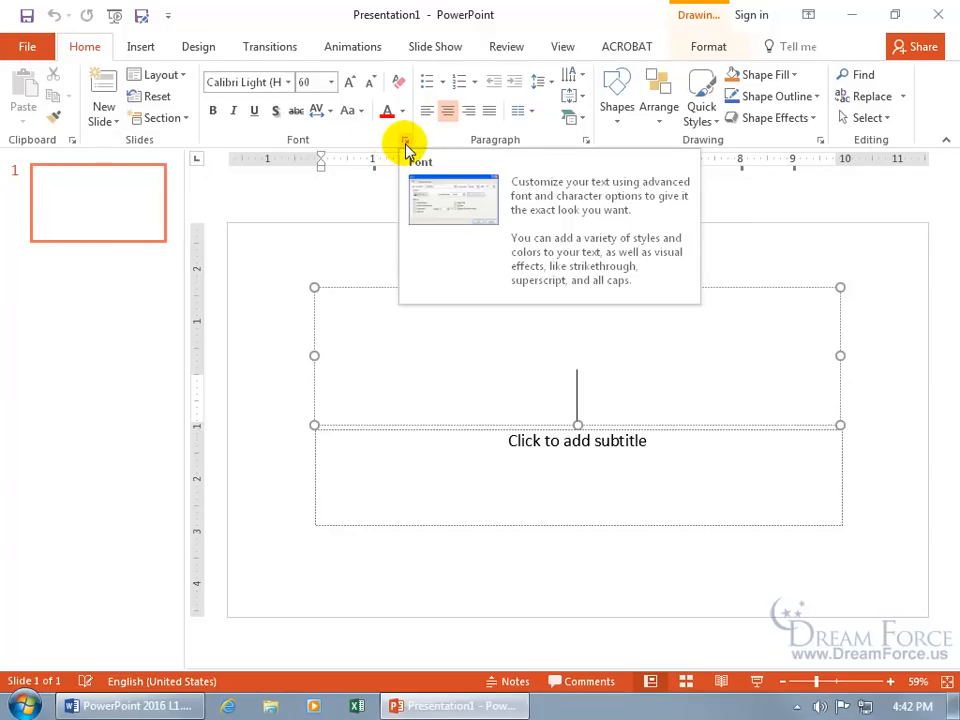
- Deselect the title placeholder by selecting an empty area of the slide
click(270, 250)
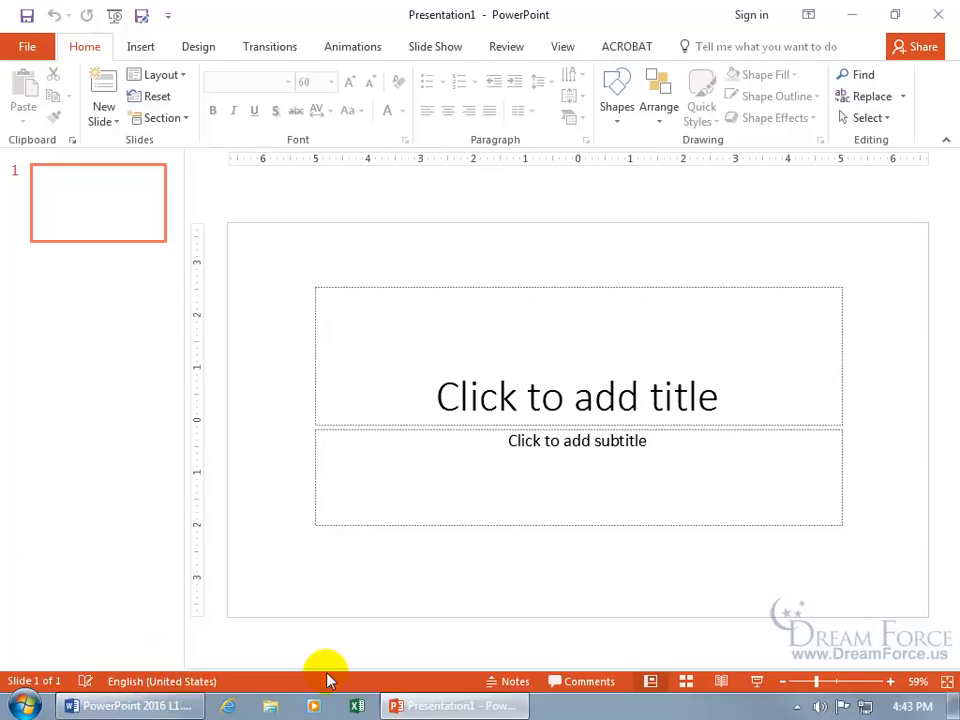
- Show the speaker notes pane under the slide, then hide it again
click(507, 683)
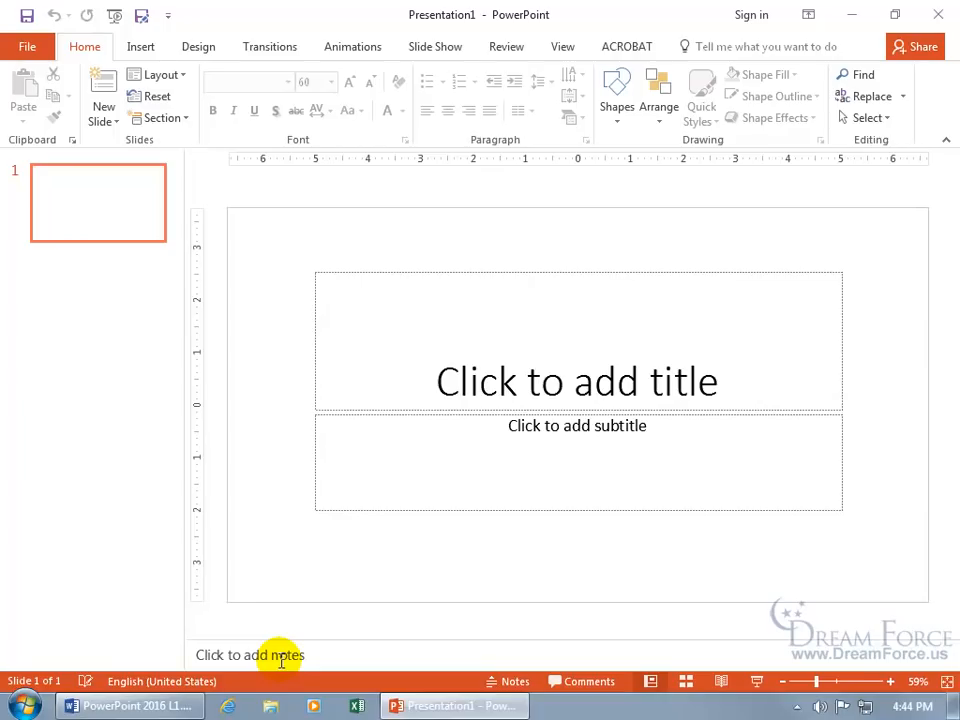
click(512, 681)
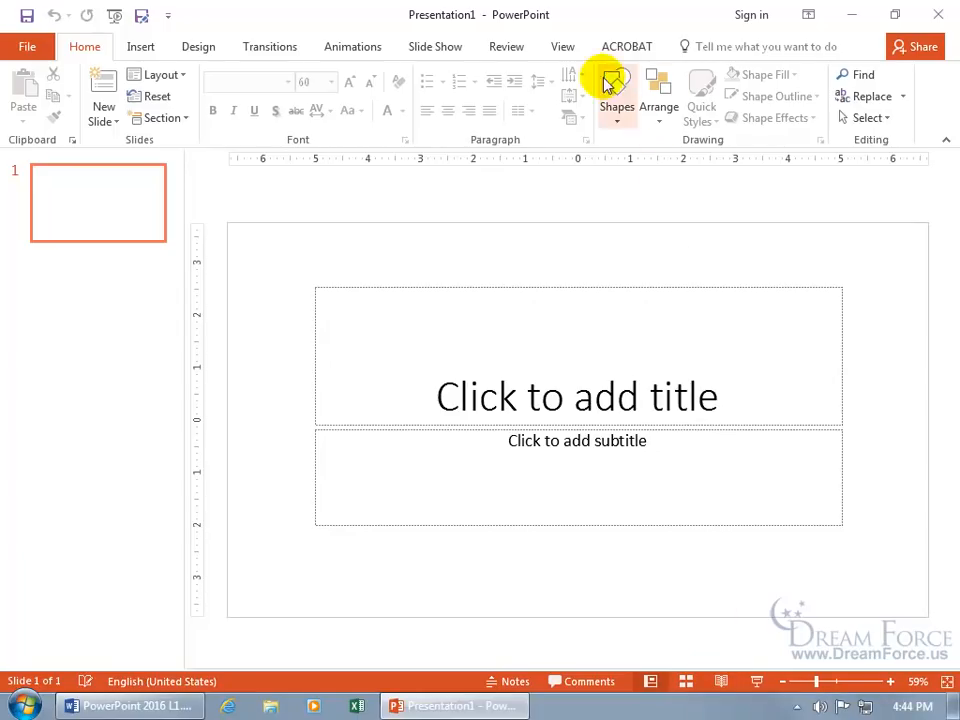
- Switch the ribbon to the View tab with presentation view and zoom options
click(562, 46)
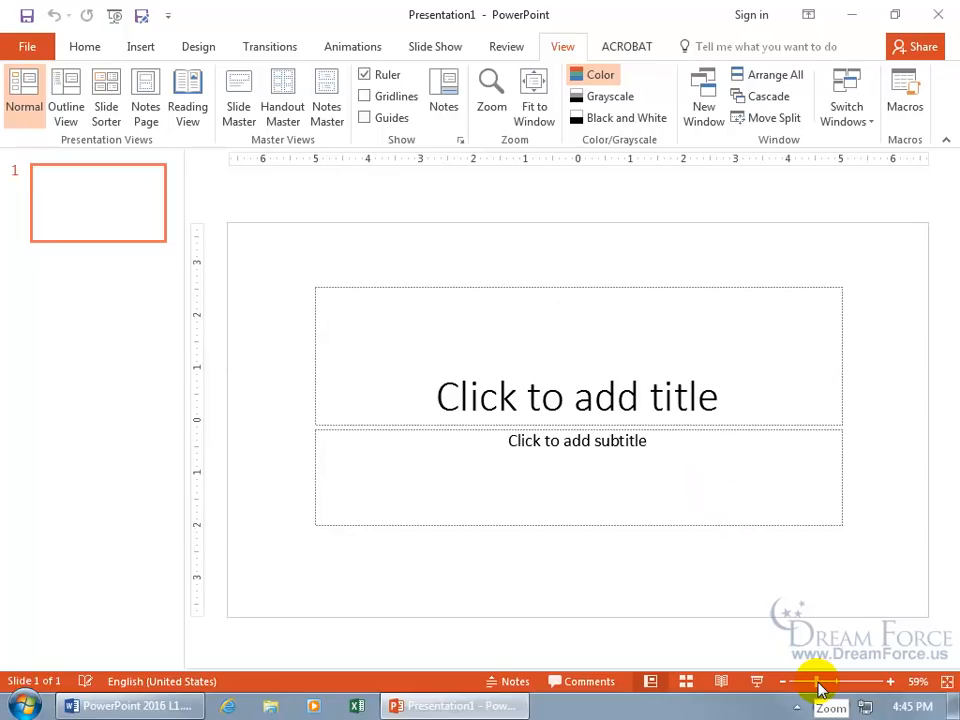
mouse_move(820, 683)
mouse_down()
mouse_move(808, 683)
mouse_move(838, 683)
mouse_up()
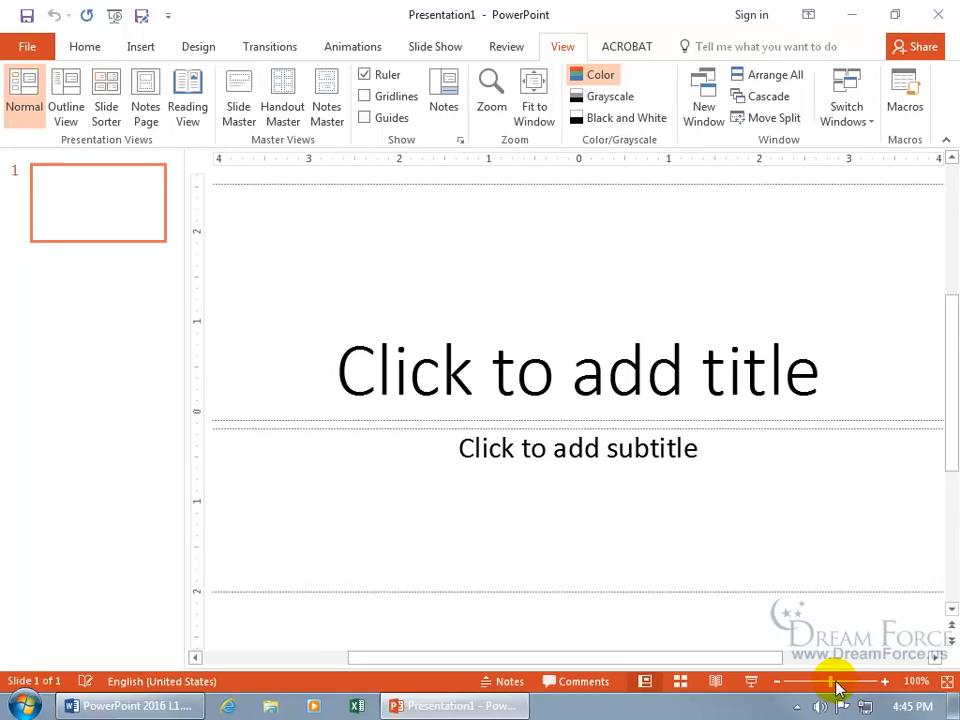
click(917, 681)
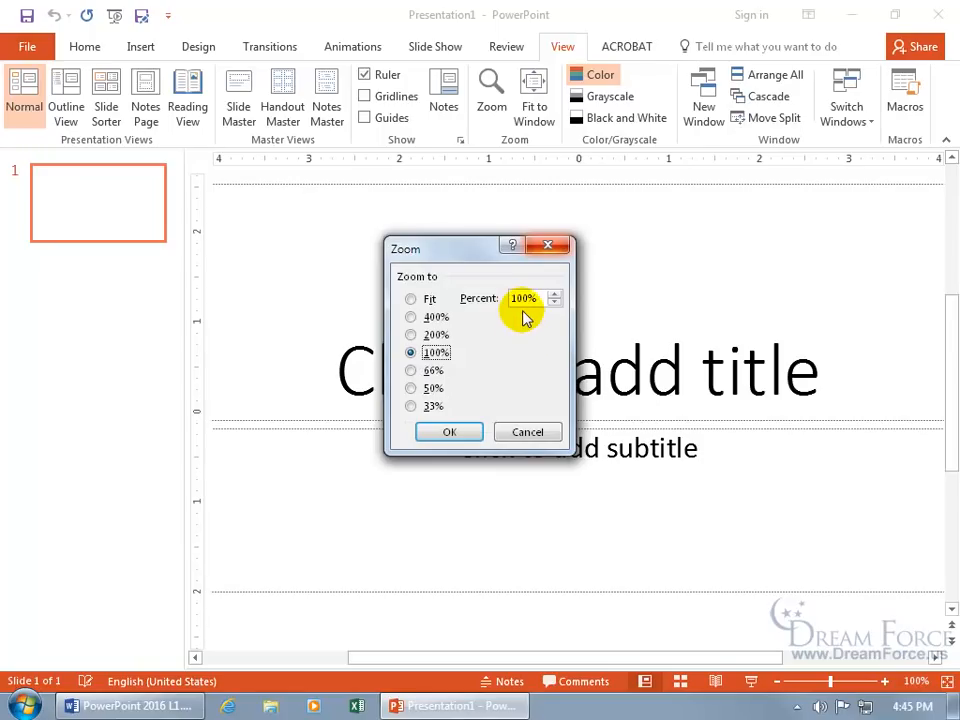
drag(538, 298, 495, 298)
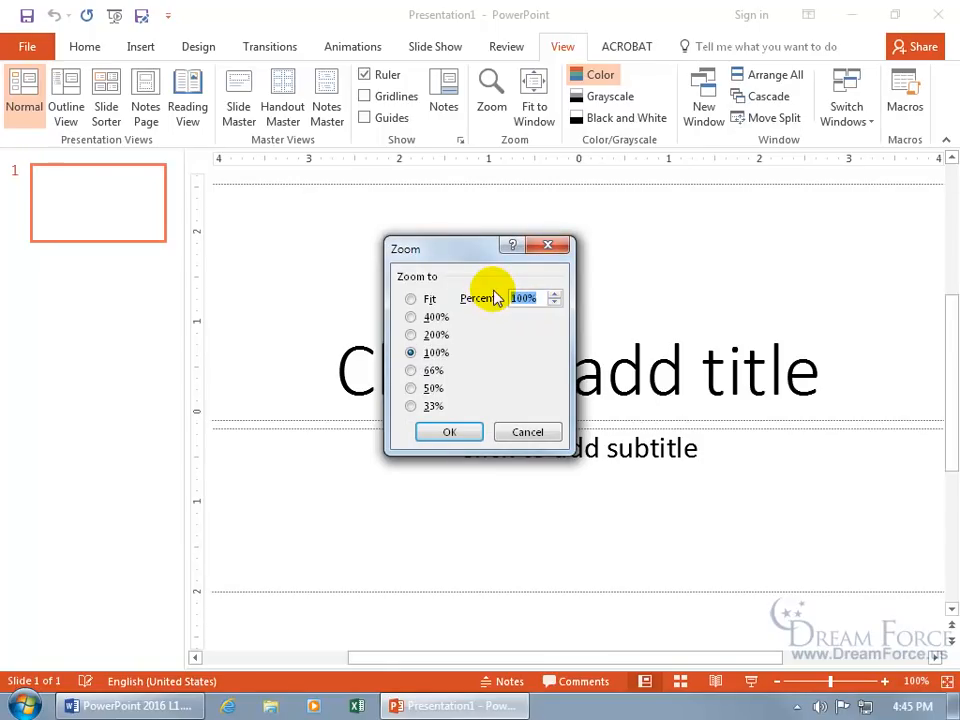
text(99)
key(Return)
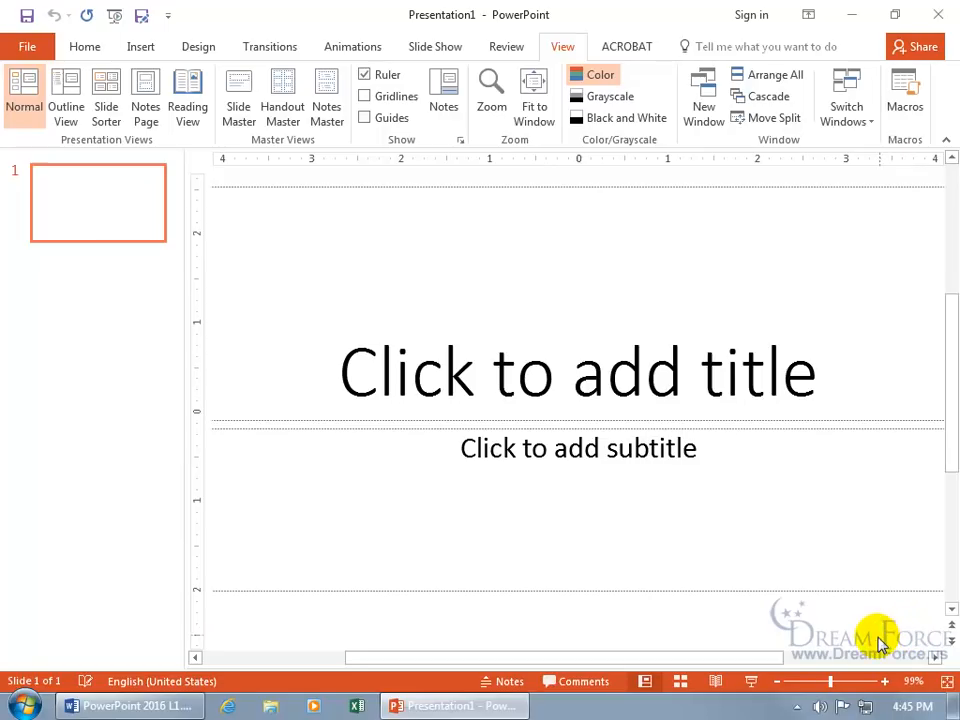
drag(835, 686, 808, 686)
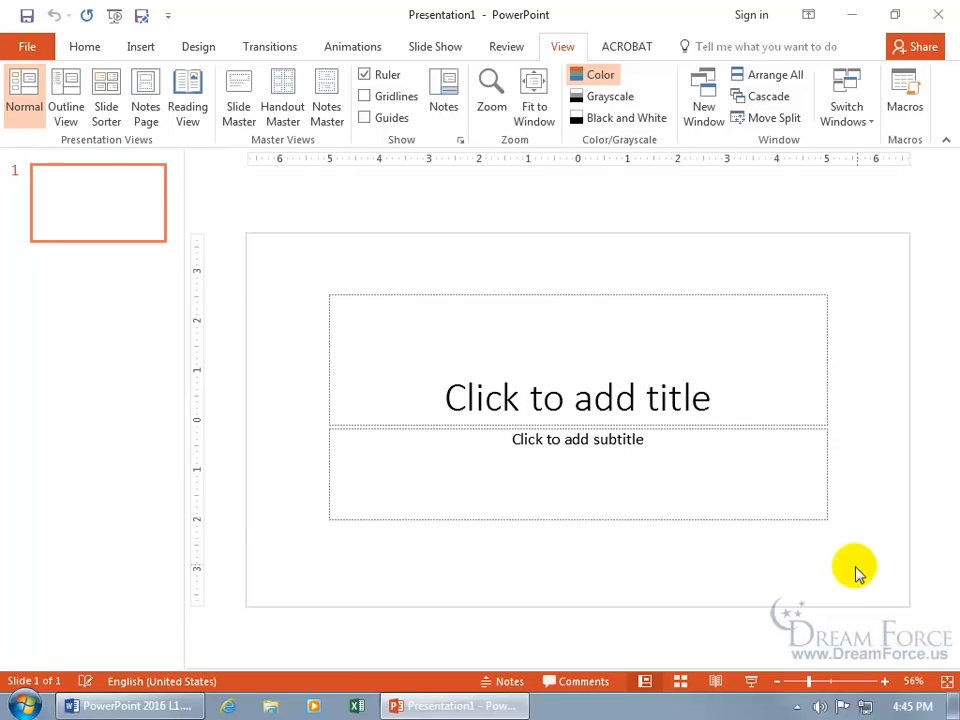
click(946, 681)
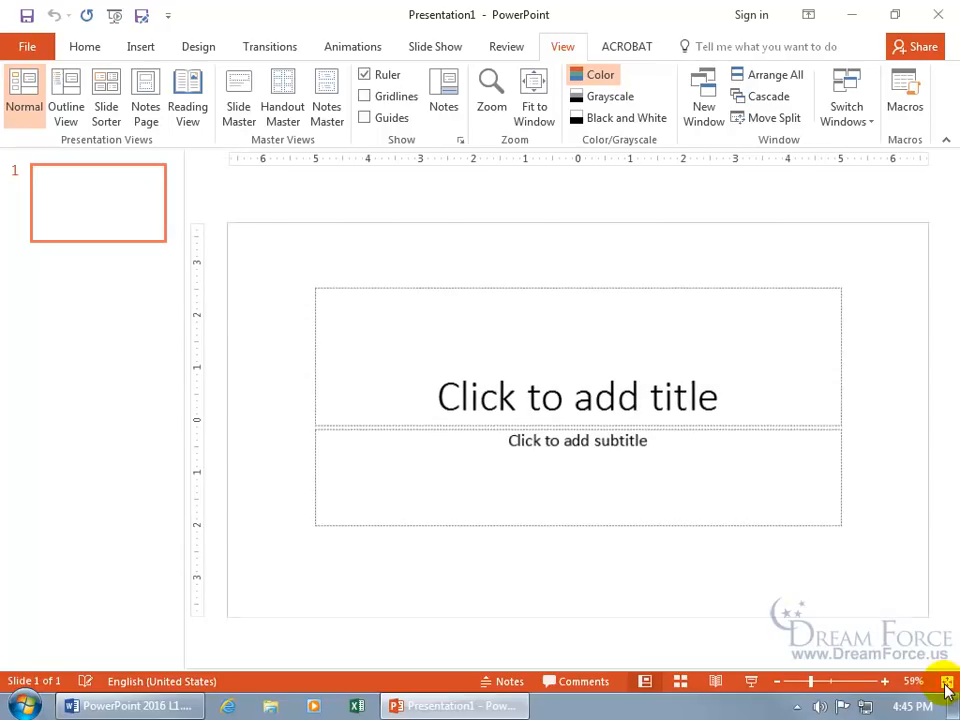